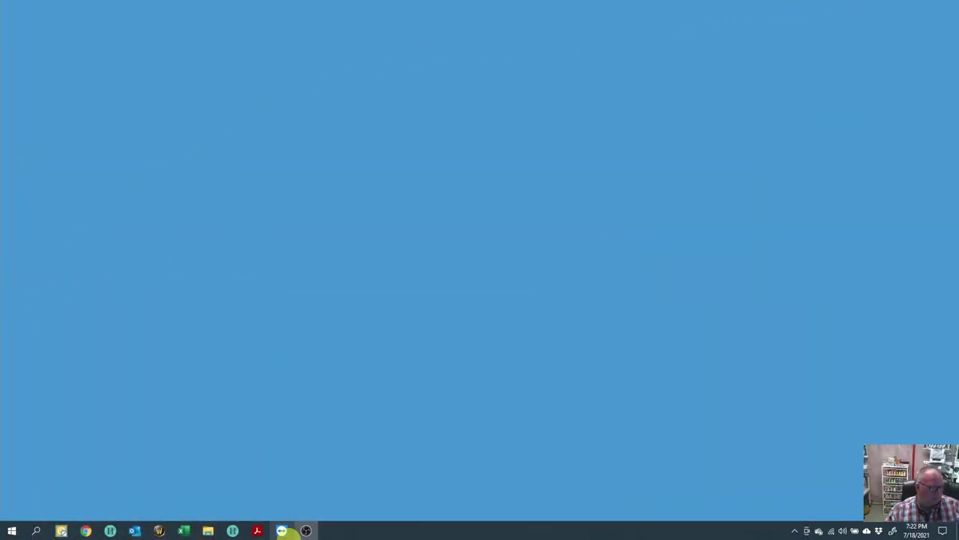
Switch to the mini PC's TeamViewer session and open its system information to view the device name.
{"action": "left_click", "coordinate": [282, 532]}
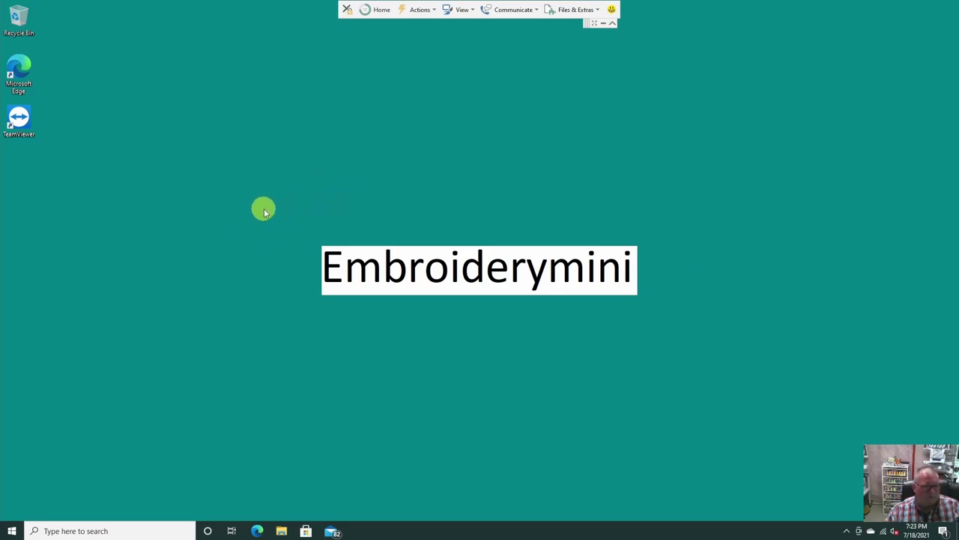
{"action": "right_click", "coordinate": [12, 531]}
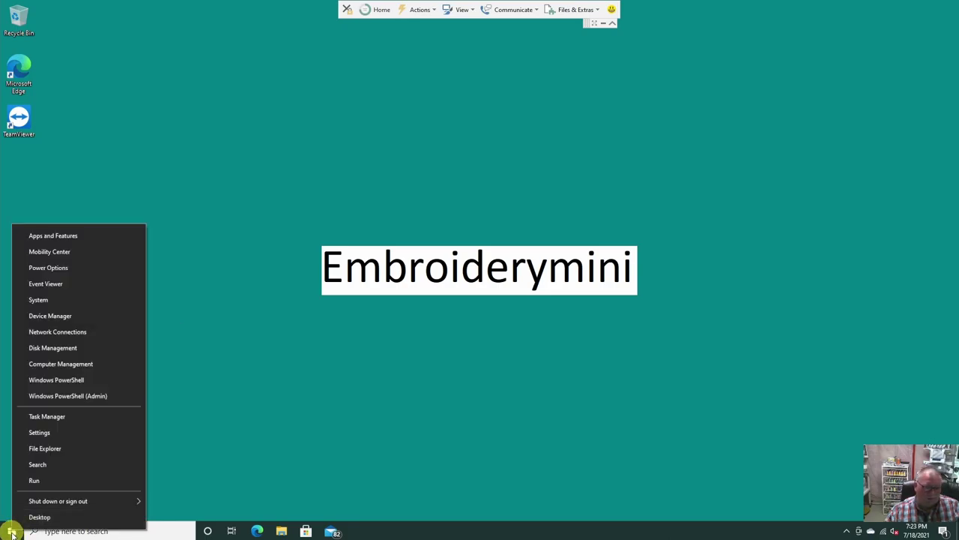
{"action": "left_click", "coordinate": [62, 301]}
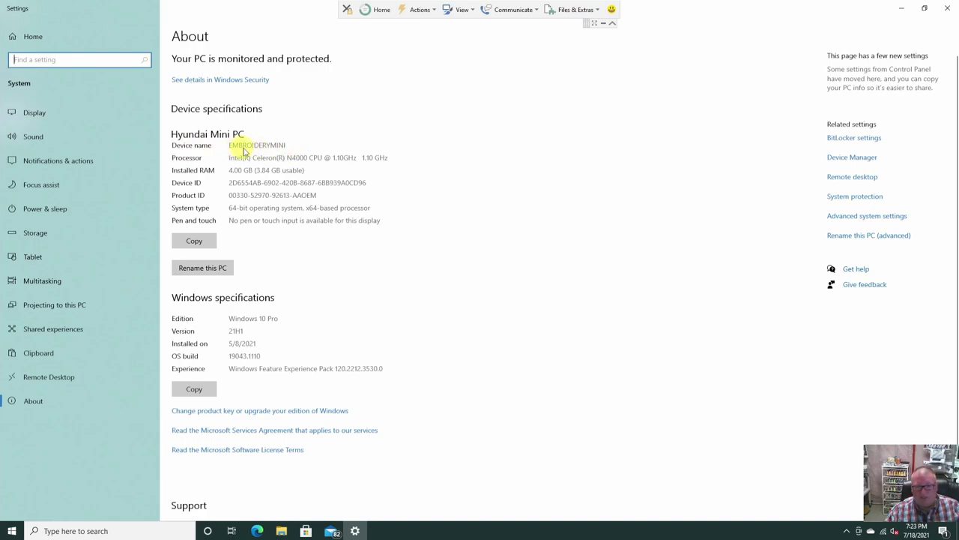
View the dialog for renaming the PC, cancel it without entering a name, and close the system settings.
{"action": "left_click", "coordinate": [201, 272]}
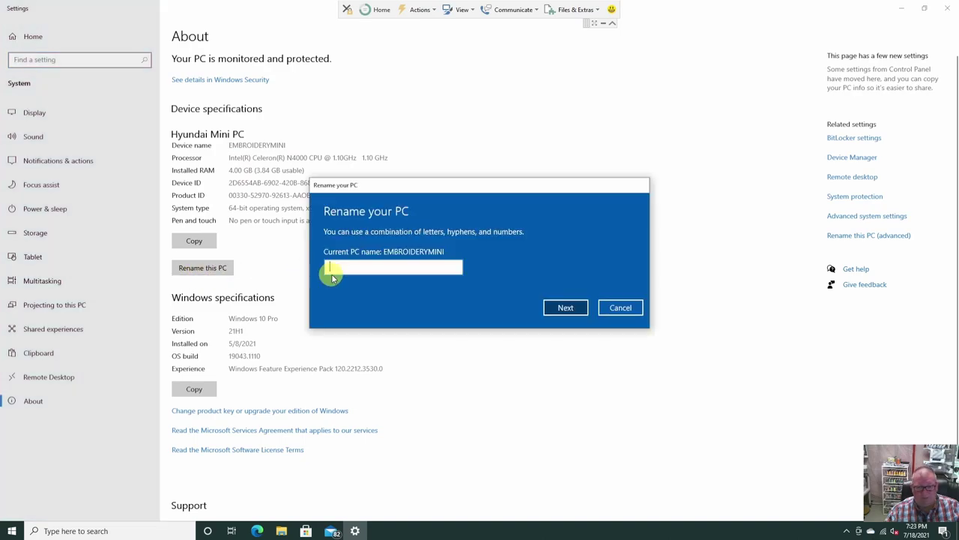
{"action": "left_click", "coordinate": [409, 273]}
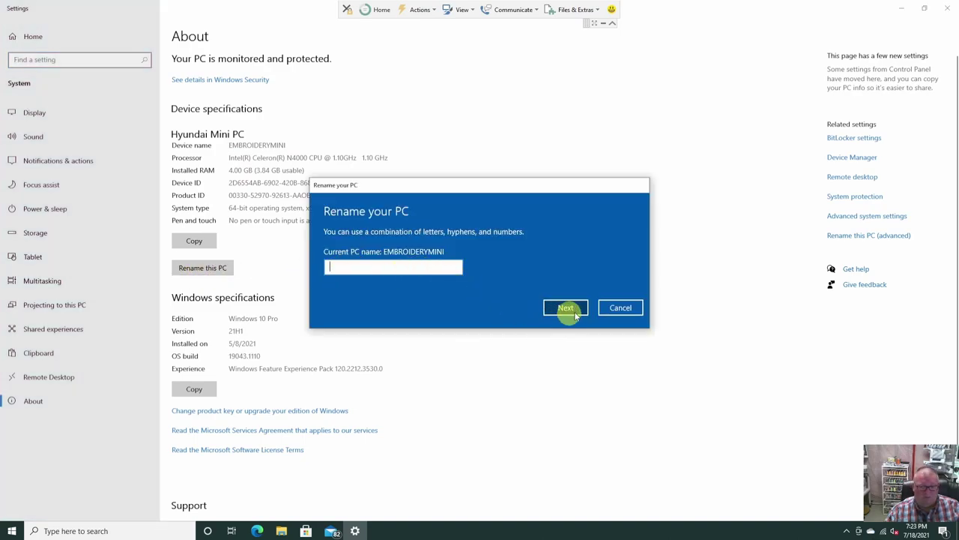
{"action": "left_click", "coordinate": [621, 308]}
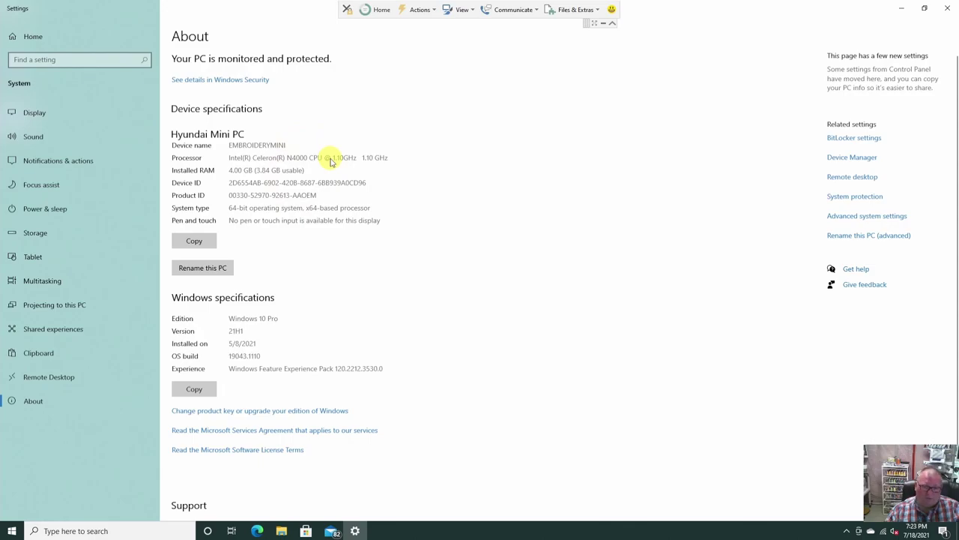
{"action": "left_click", "coordinate": [948, 9]}
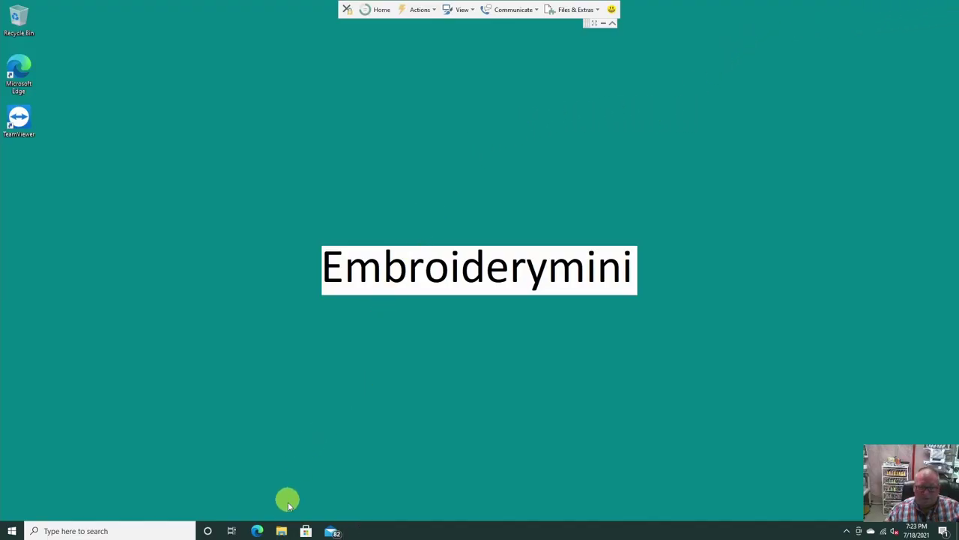
Open File Explorer on the mini PC and bring up the properties of USB Drive (E:).
{"action": "left_click", "coordinate": [284, 533]}
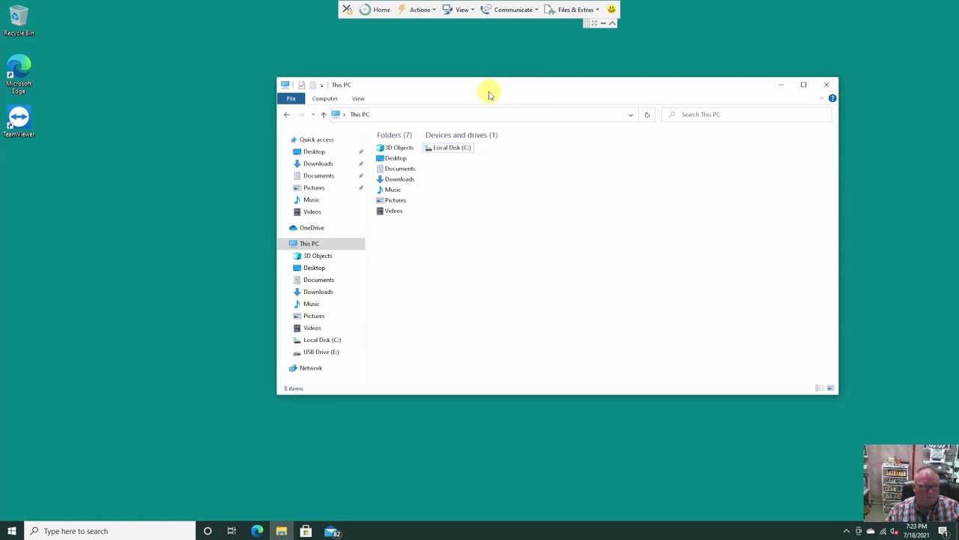
{"action": "left_click_drag", "start_coordinate": [488, 92], "coordinate": [433, 93]}
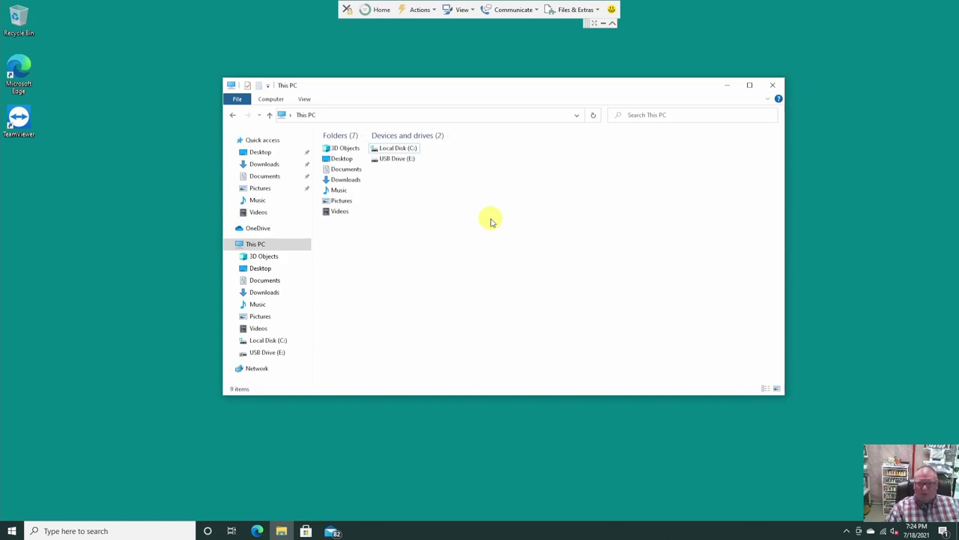
{"action": "left_click", "coordinate": [392, 160]}
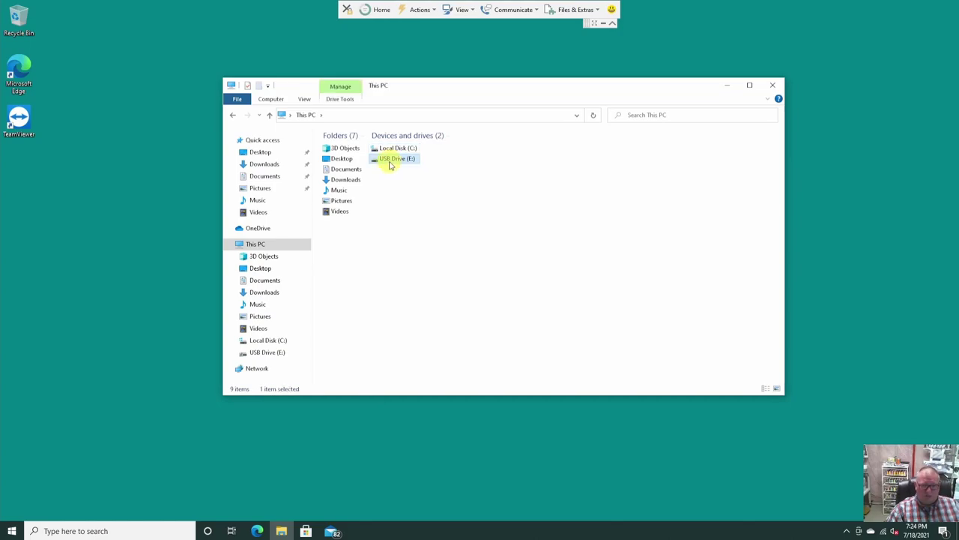
{"action": "mouse_move", "coordinate": [389, 165]}
{"action": "right_click", "coordinate": [386, 159]}
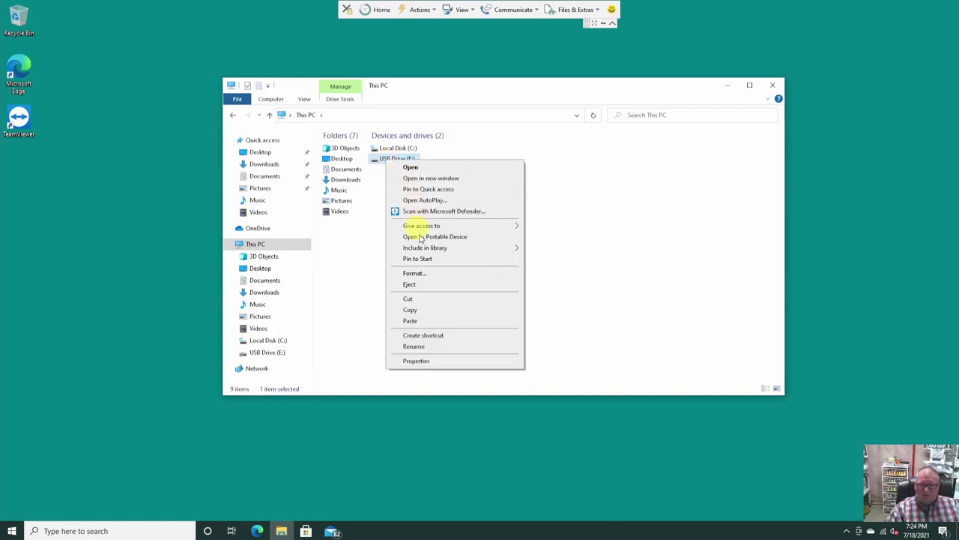
{"action": "left_click", "coordinate": [418, 361]}
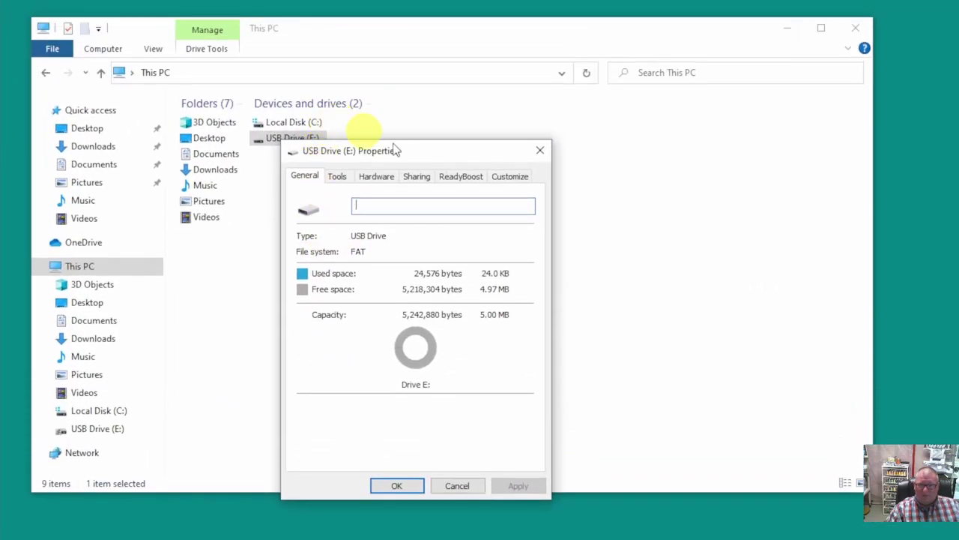
Enable sharing of USB Drive (E:) in Advanced Sharing with the share name PR1055X and open its permissions.
{"action": "left_click", "coordinate": [421, 177]}
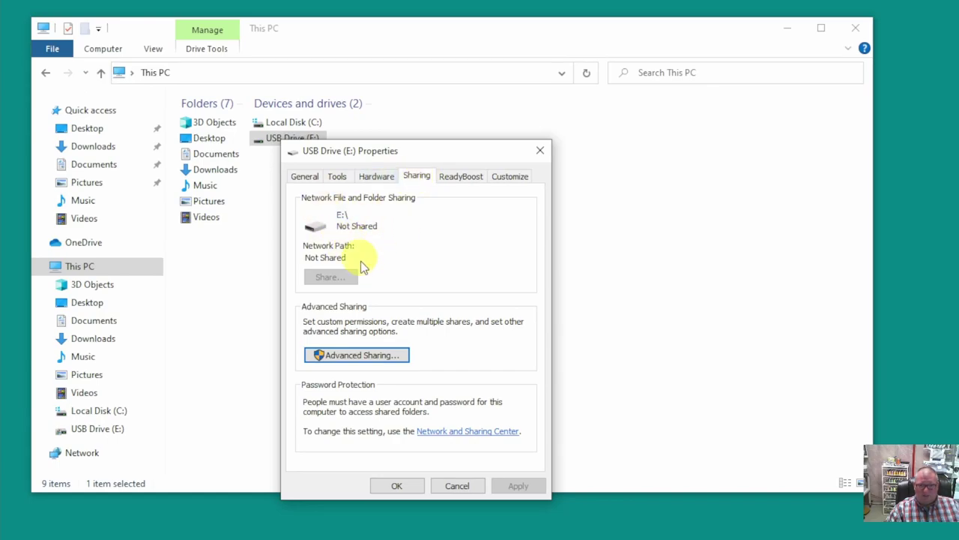
{"action": "left_click", "coordinate": [345, 360]}
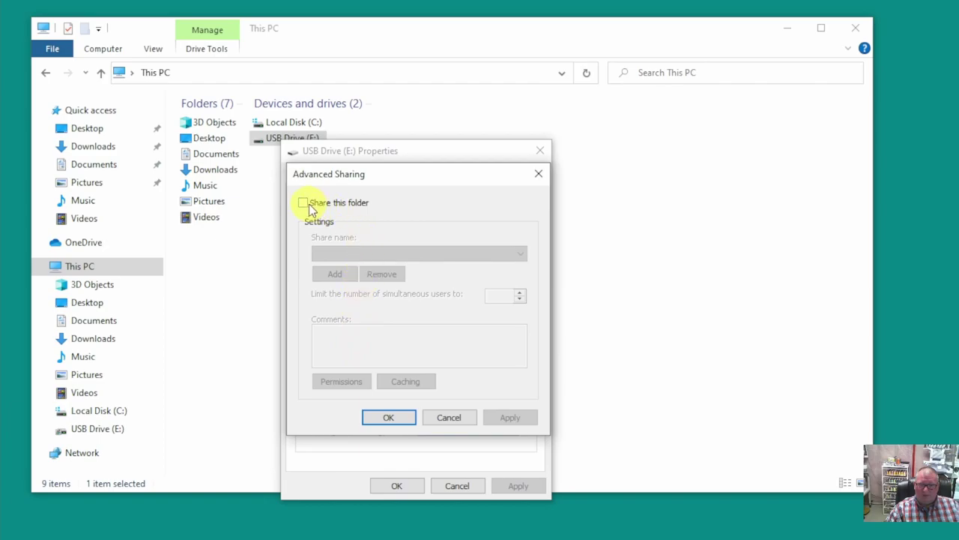
{"action": "left_click", "coordinate": [302, 202]}
{"action": "left_click", "coordinate": [339, 256]}
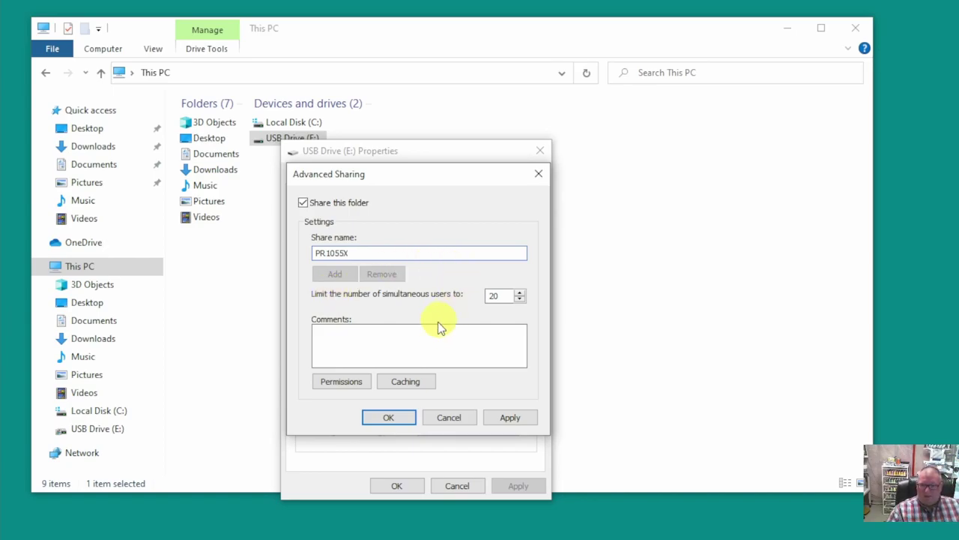
{"action": "left_click", "coordinate": [326, 385]}
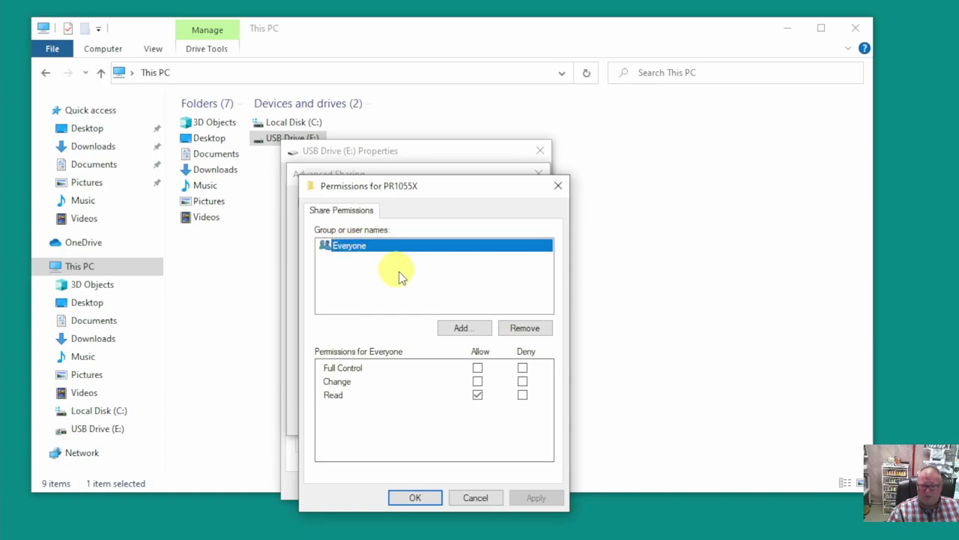
{"action": "left_click", "coordinate": [472, 329]}
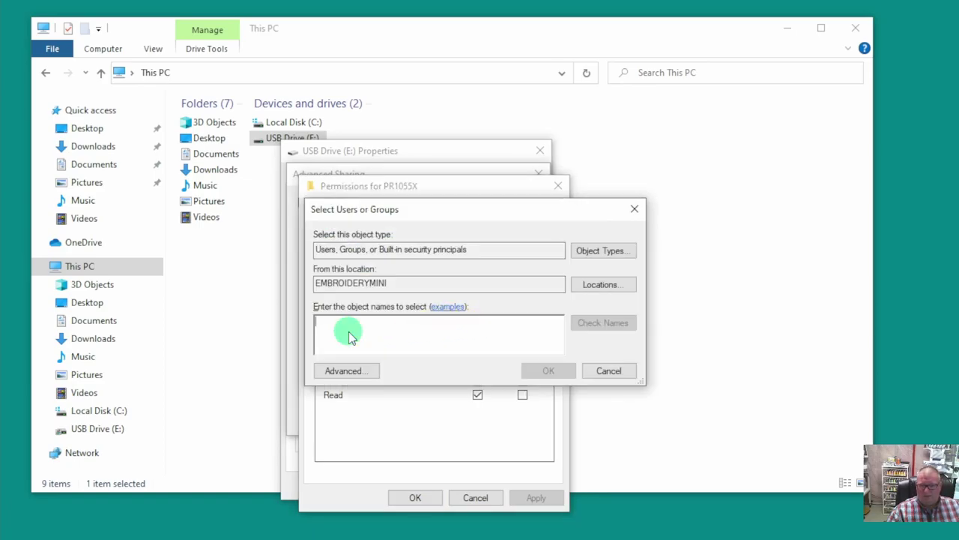
{"action": "type", "text": "everyone"}
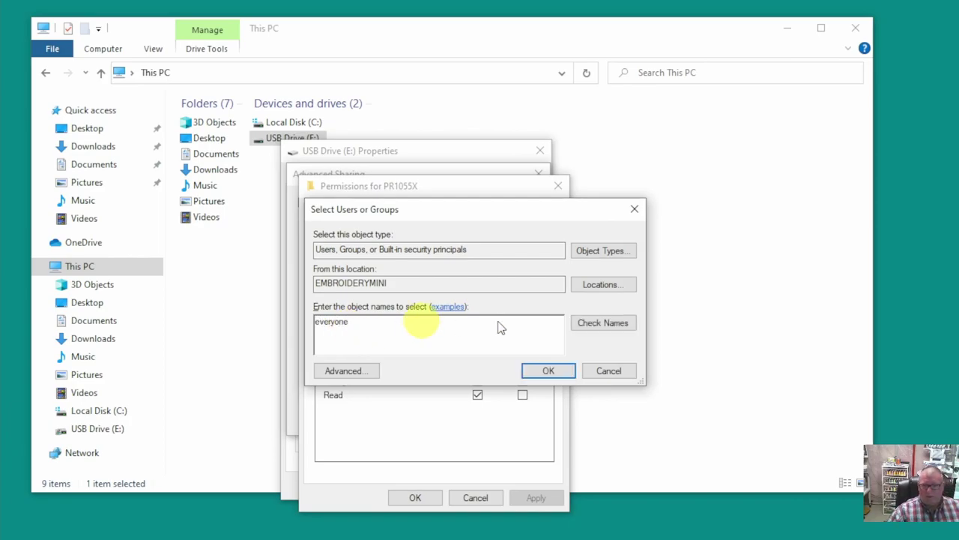
{"action": "left_click", "coordinate": [611, 324]}
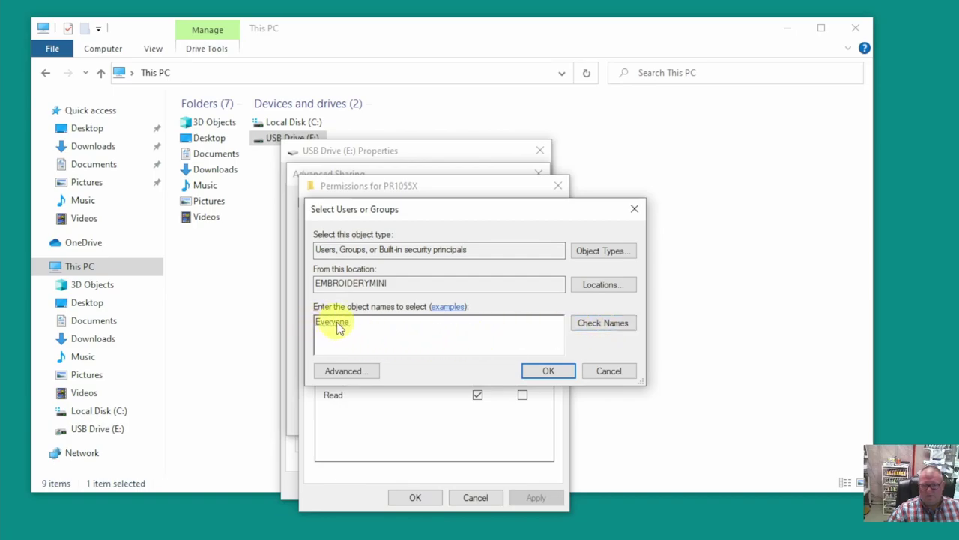
{"action": "left_click", "coordinate": [617, 372]}
Allow Everyone Full Control of the share, confirm the advanced sharing settings, and select the drive's network path text.
{"action": "left_click", "coordinate": [349, 248]}
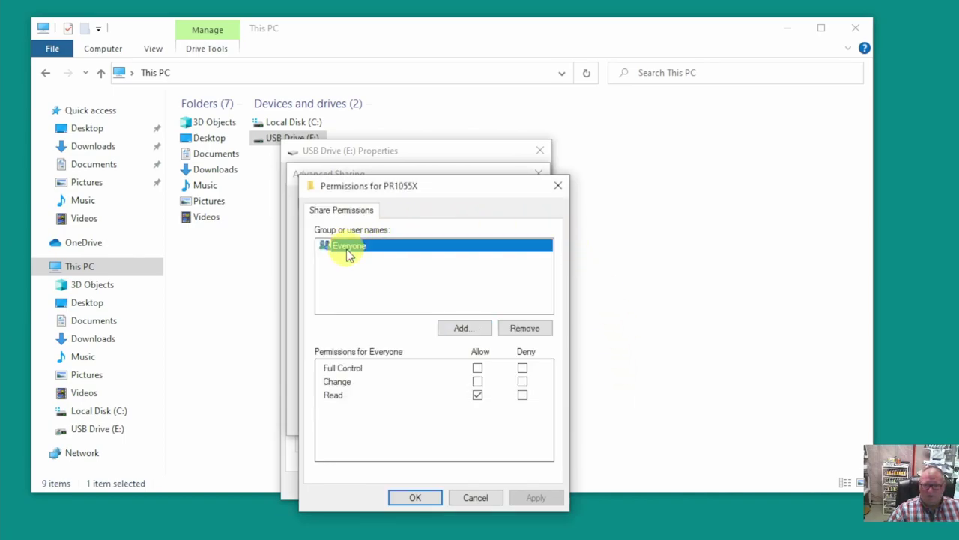
{"action": "left_click", "coordinate": [477, 368]}
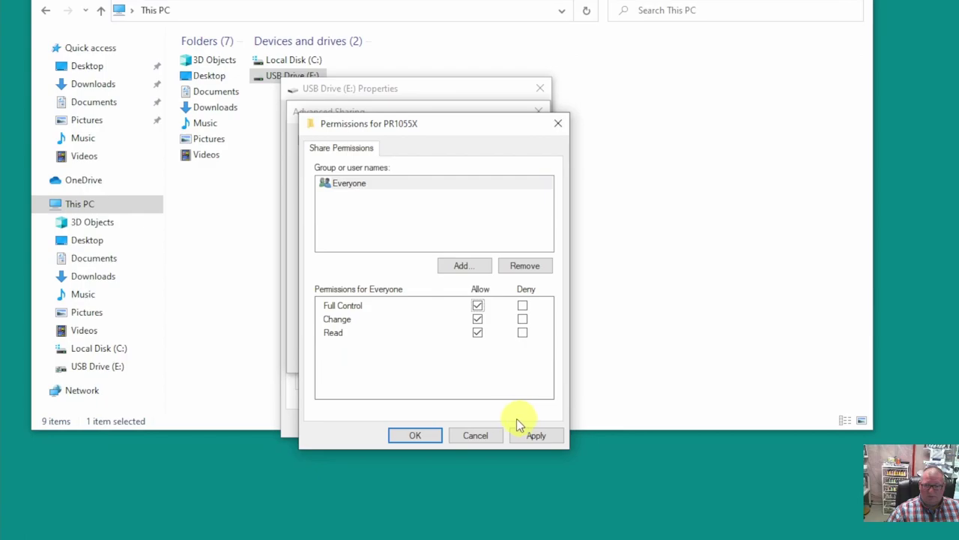
{"action": "left_click", "coordinate": [529, 424]}
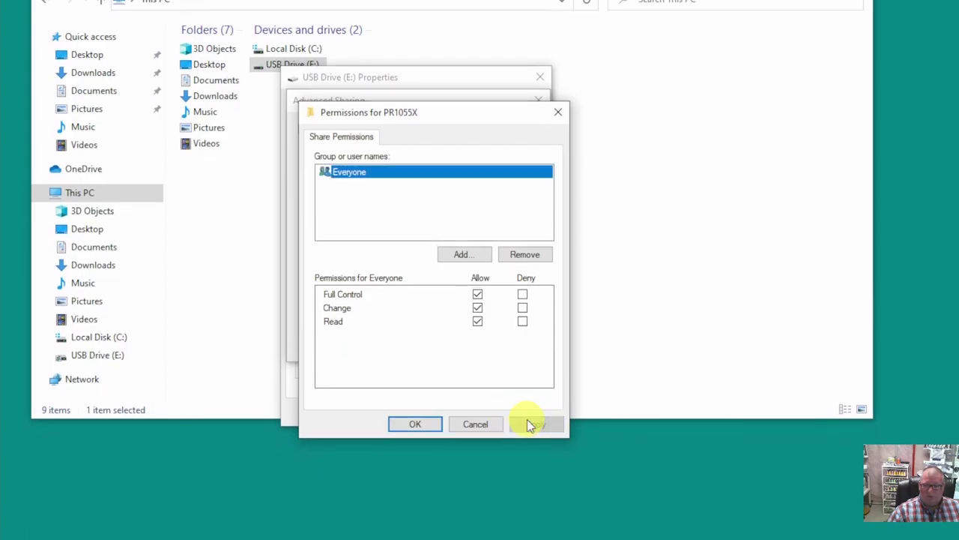
{"action": "left_click", "coordinate": [408, 419]}
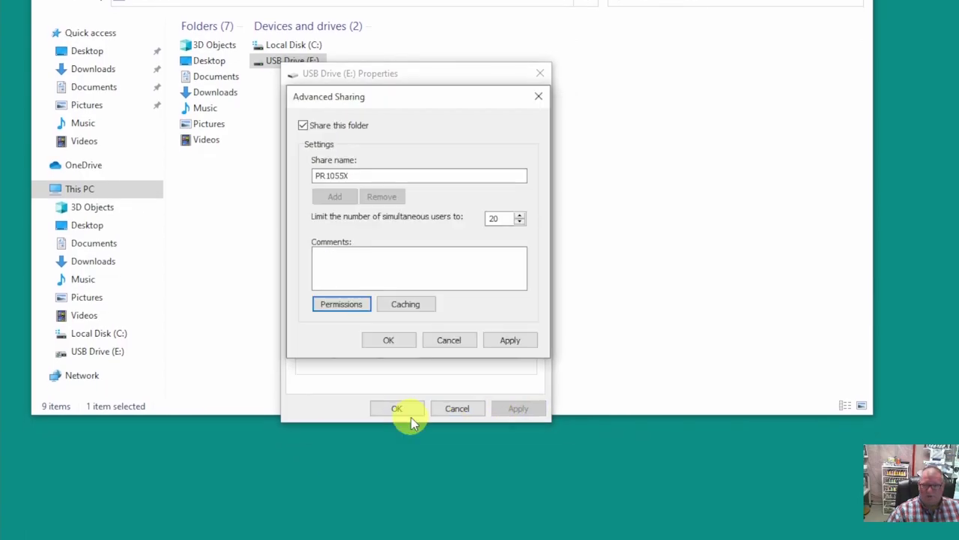
{"action": "left_click", "coordinate": [390, 342]}
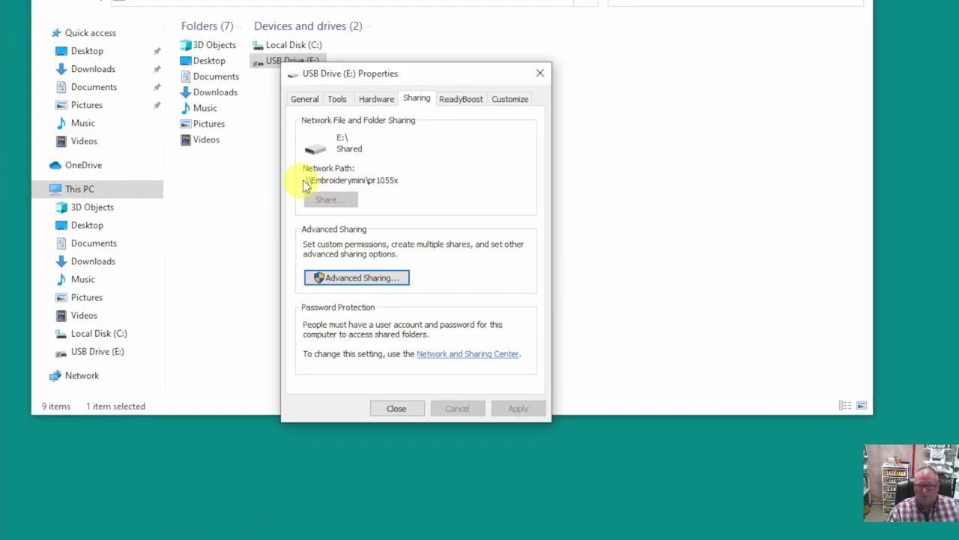
{"action": "left_click_drag", "start_coordinate": [307, 183], "coordinate": [369, 192]}
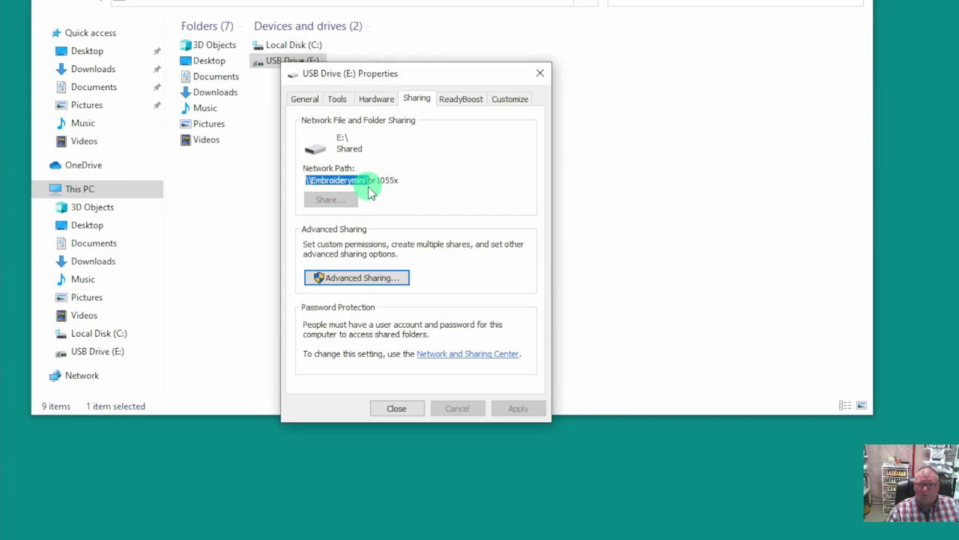
{"action": "left_click_drag", "start_coordinate": [369, 192], "coordinate": [410, 192]}
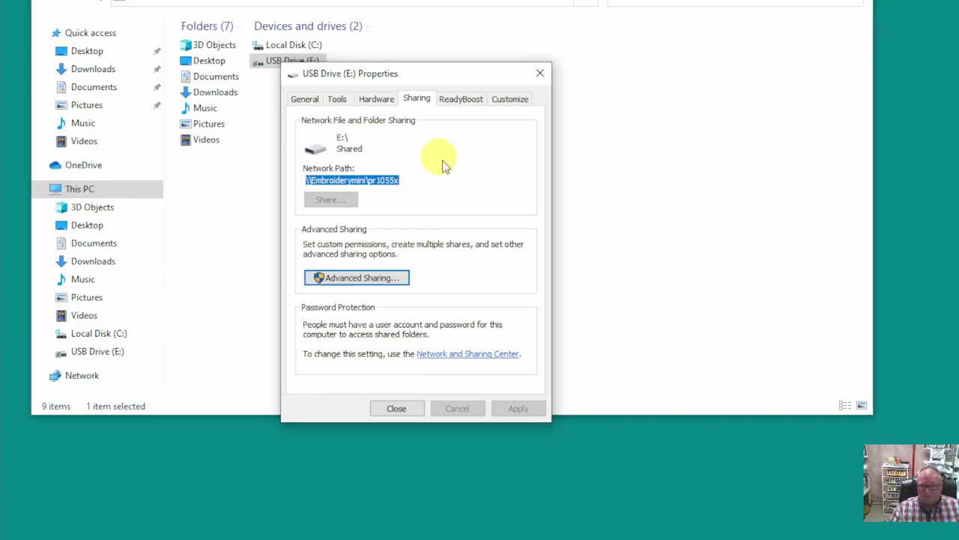
Open the advanced sharing settings, turn on file and printer sharing for the Private profile, and check the Guest or Public profile.
{"action": "left_click", "coordinate": [456, 354]}
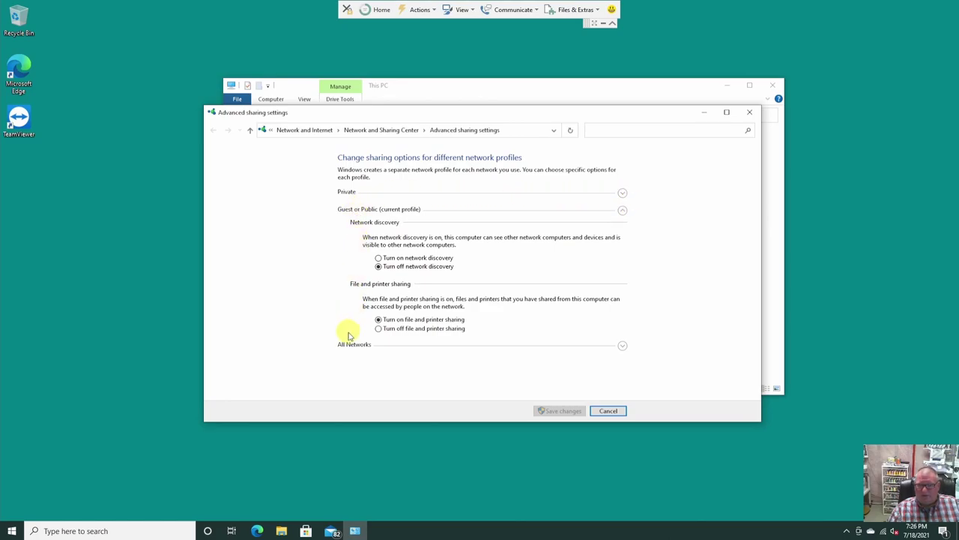
{"action": "left_click", "coordinate": [623, 193]}
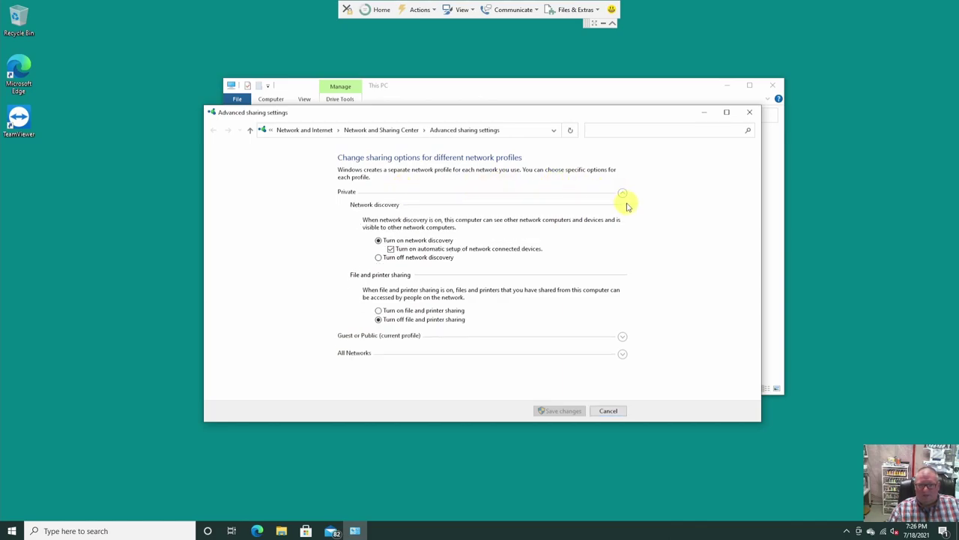
{"action": "left_click", "coordinate": [380, 311]}
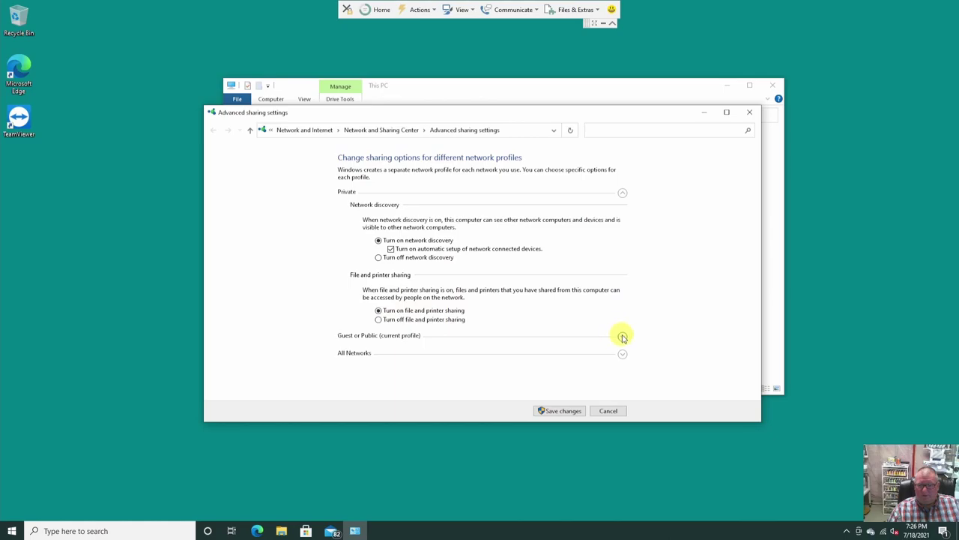
{"action": "left_click", "coordinate": [623, 336]}
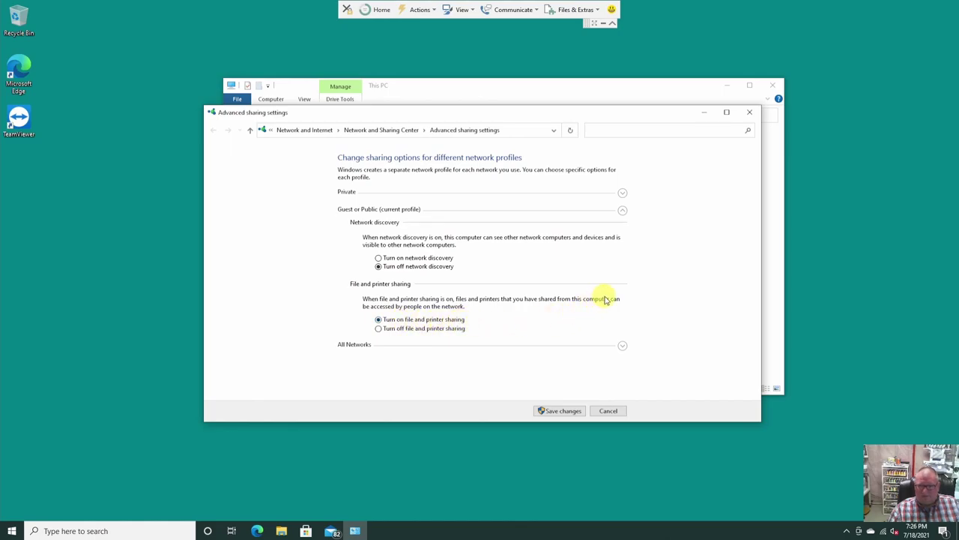
Turn off password protected sharing under All Networks, save the changes, and close the USB drive's properties.
{"action": "left_click", "coordinate": [623, 347]}
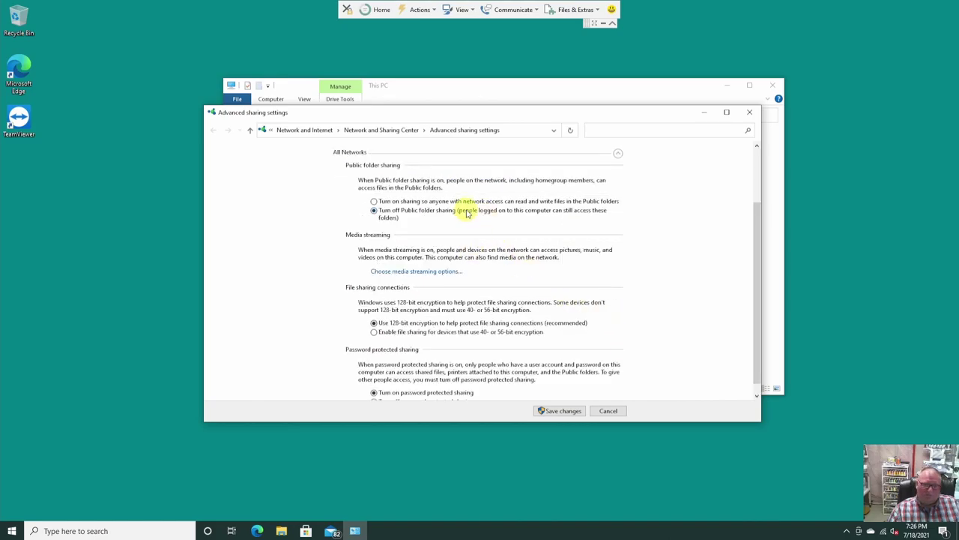
{"action": "scroll", "coordinate": [475, 262], "scroll_direction": "down", "scroll_amount": 1}
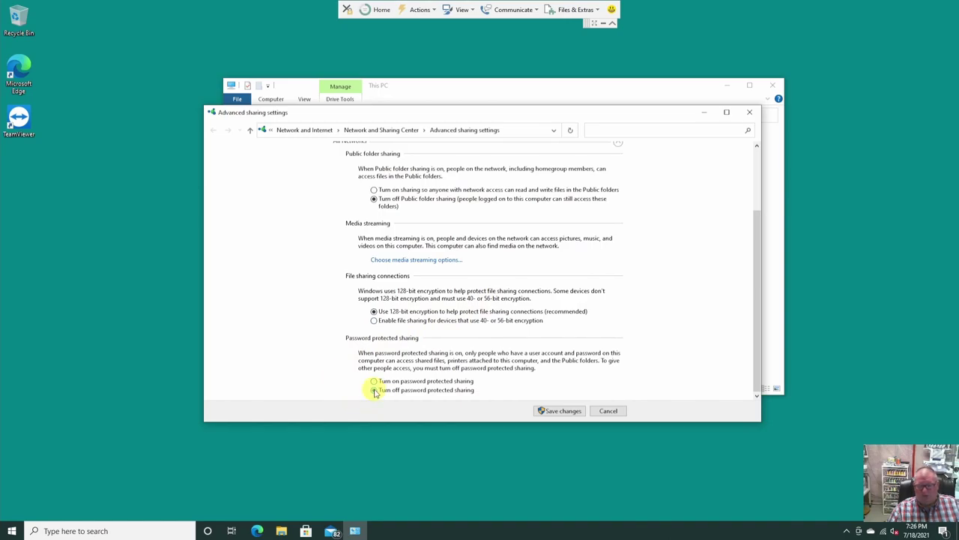
{"action": "left_click", "coordinate": [552, 413]}
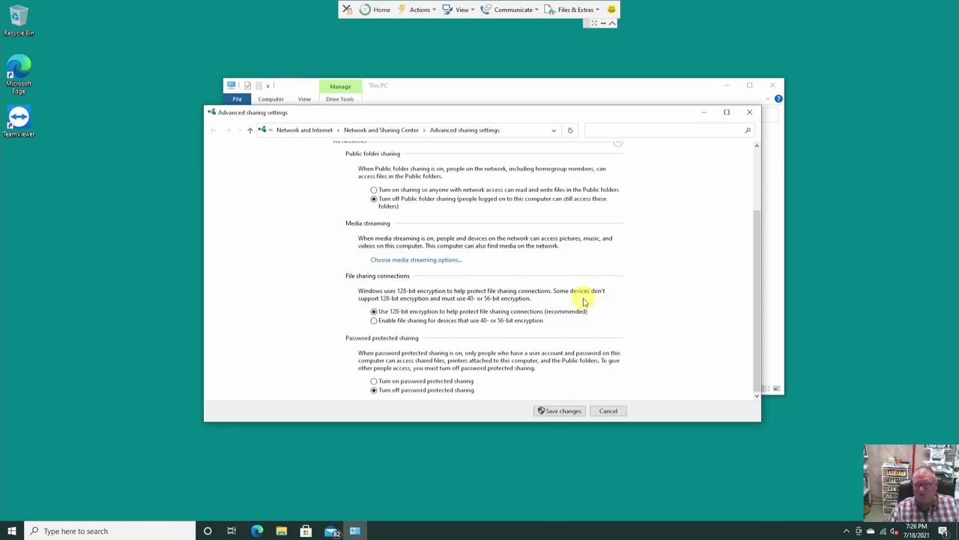
{"action": "left_click", "coordinate": [563, 413]}
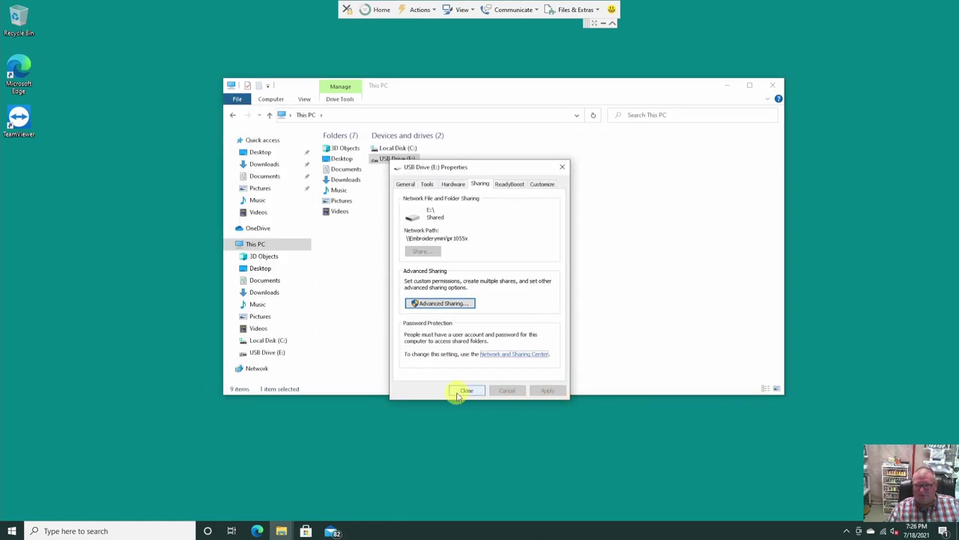
{"action": "left_click", "coordinate": [460, 393]}
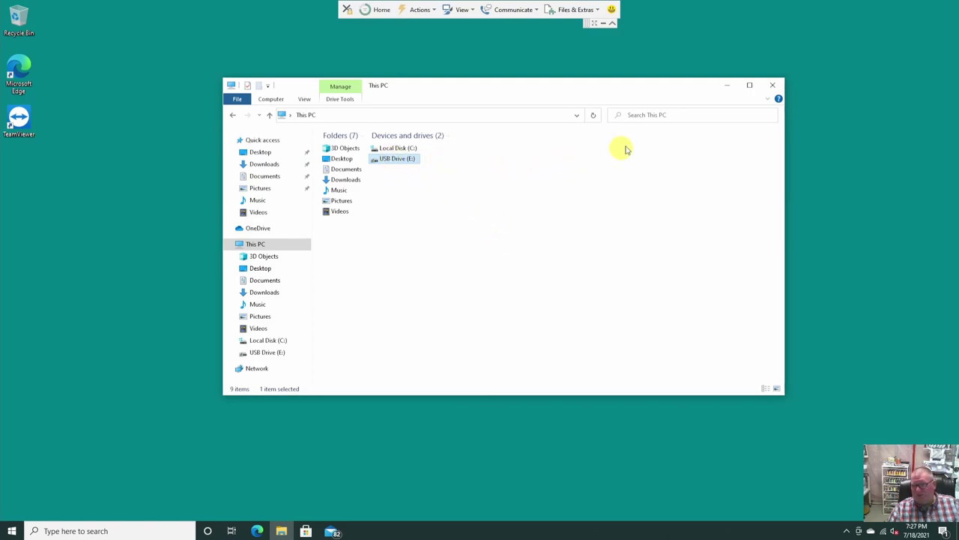
Minimize the remote session, switch to the local computer's This PC window in File Explorer, and start mapping a network drive.
{"action": "left_click", "coordinate": [604, 24]}
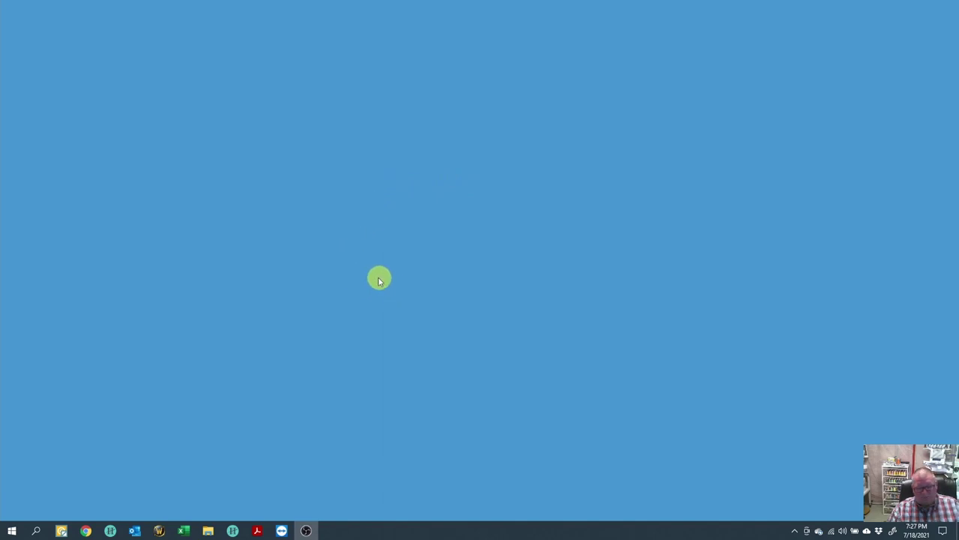
{"action": "mouse_move", "coordinate": [207, 531]}
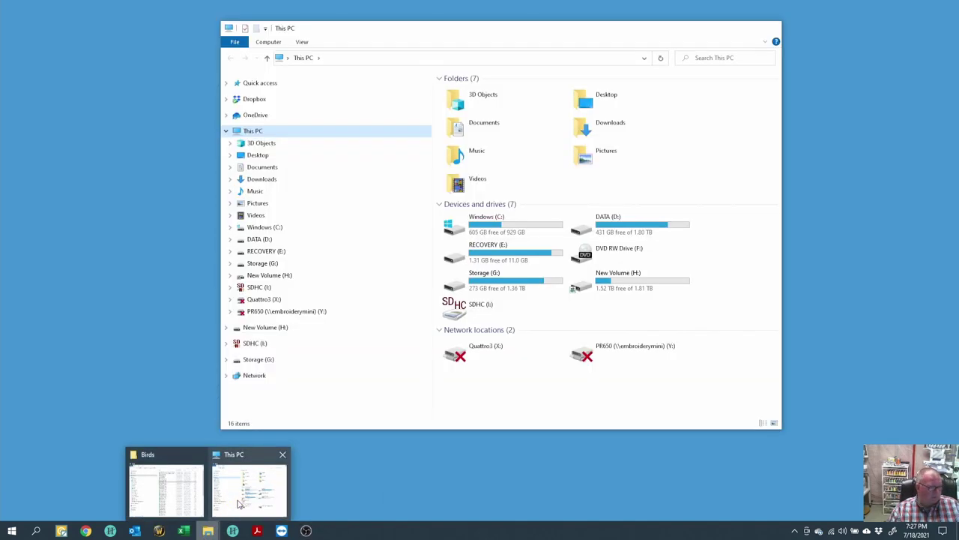
{"action": "left_click", "coordinate": [238, 503]}
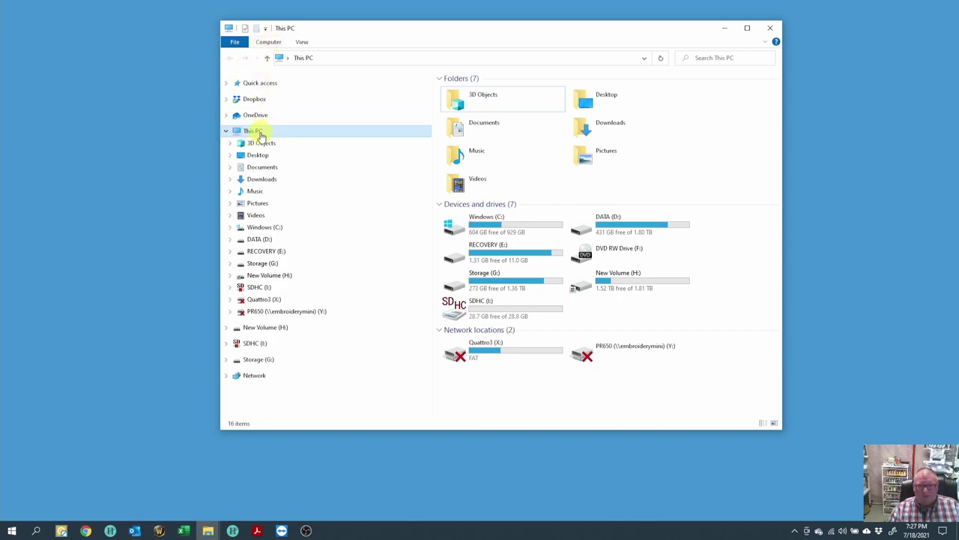
{"action": "left_click", "coordinate": [264, 43]}
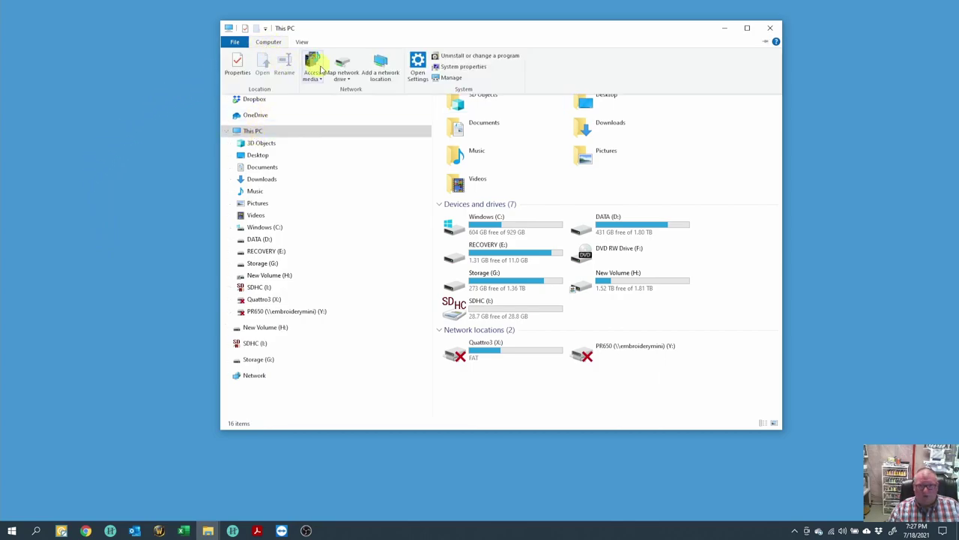
{"action": "left_click", "coordinate": [347, 73]}
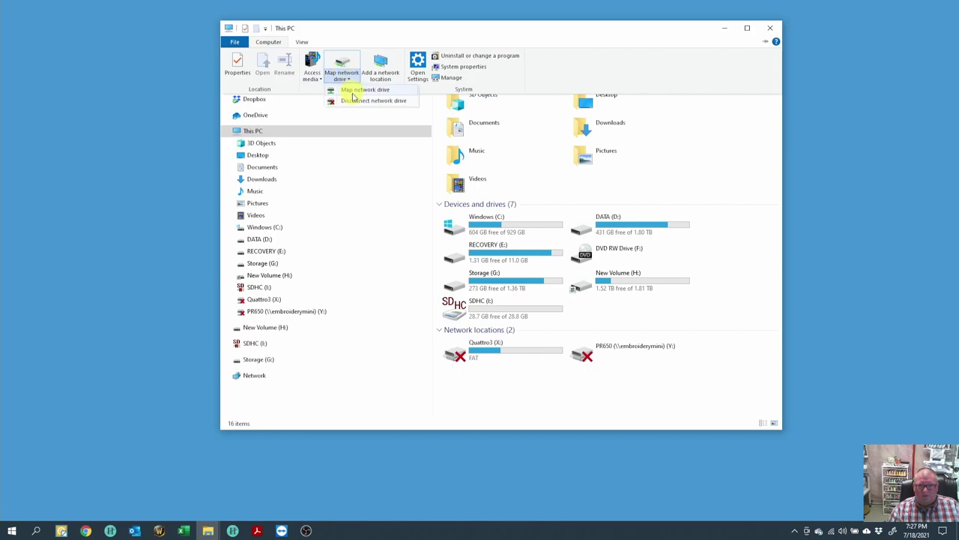
{"action": "left_click", "coordinate": [353, 93]}
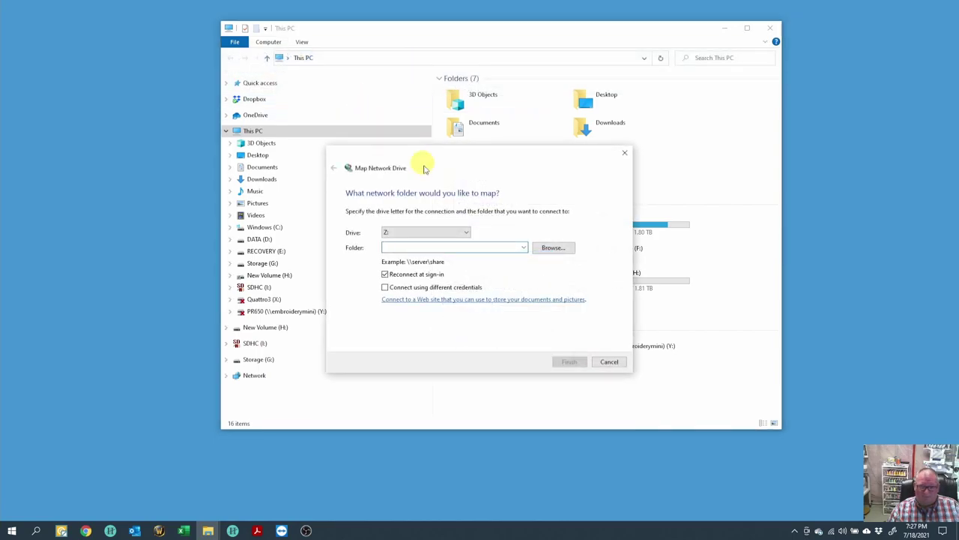
Map the network folder \\embroiderymini\pr1055x to drive letter Z: and open the mapped drive.
{"action": "left_click", "coordinate": [394, 234]}
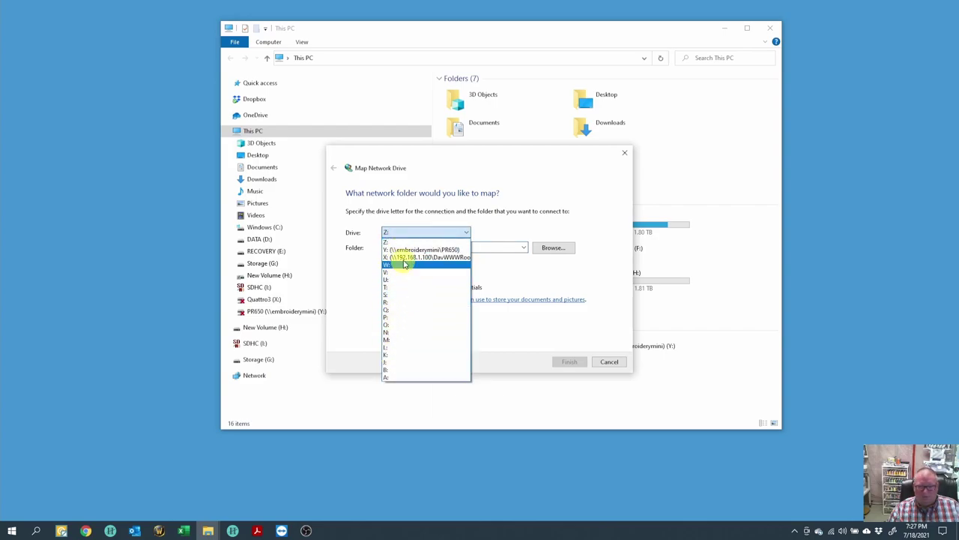
{"action": "left_click", "coordinate": [494, 215]}
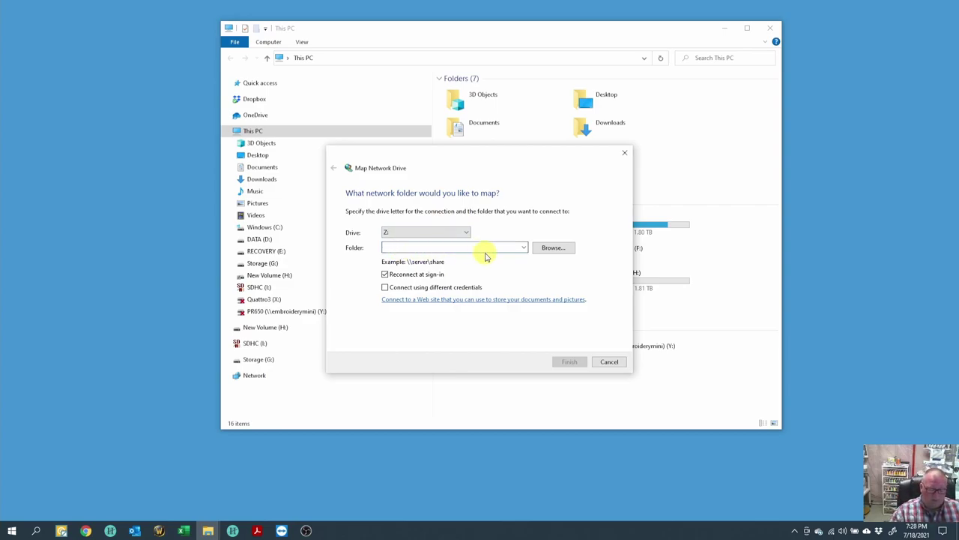
{"action": "type", "text": "\\\\embroiderymini\\pr1055x"}
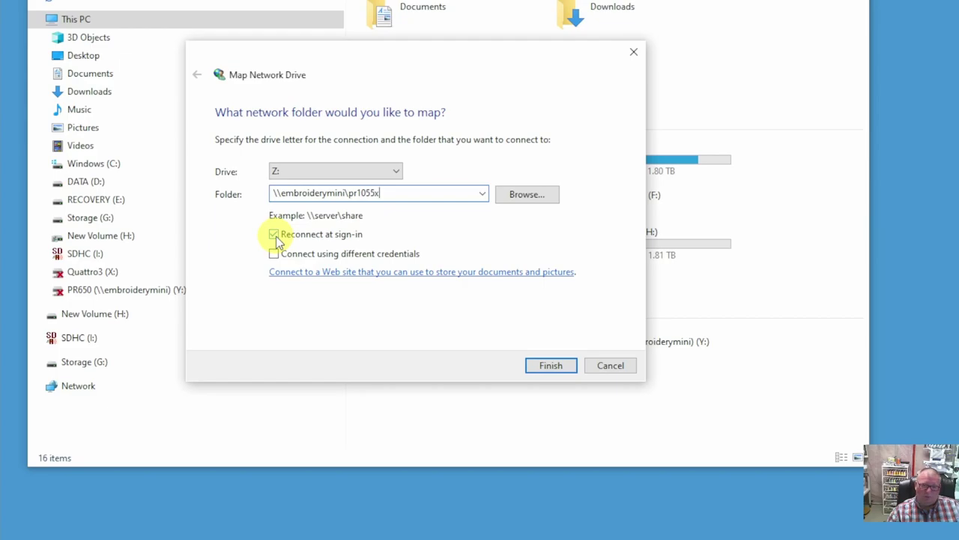
{"action": "left_click", "coordinate": [550, 364]}
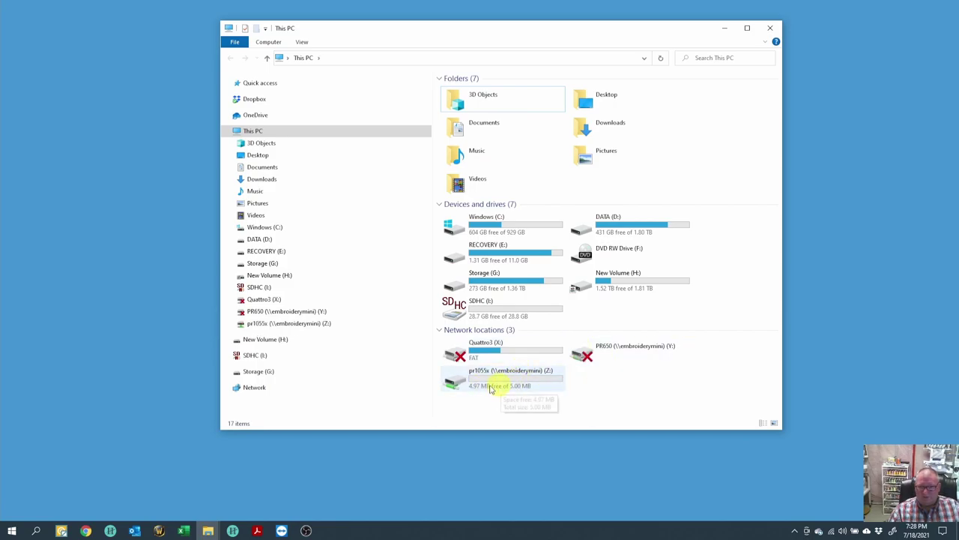
{"action": "double_click", "coordinate": [500, 390]}
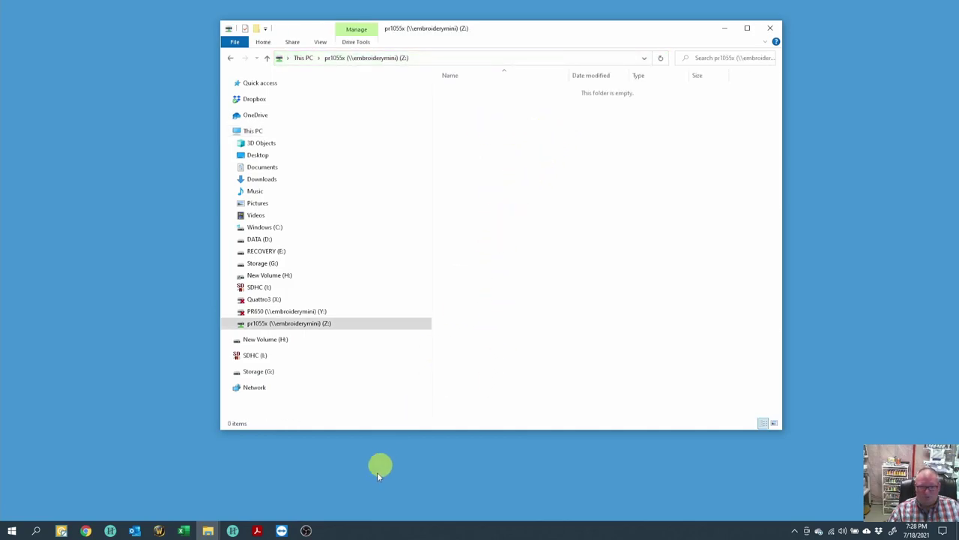
Copy BEABIRDS05L.PES from the Birds folder into the mapped pr1055x (Z:) drive.
{"action": "left_click", "coordinate": [208, 530]}
{"action": "left_click", "coordinate": [177, 488]}
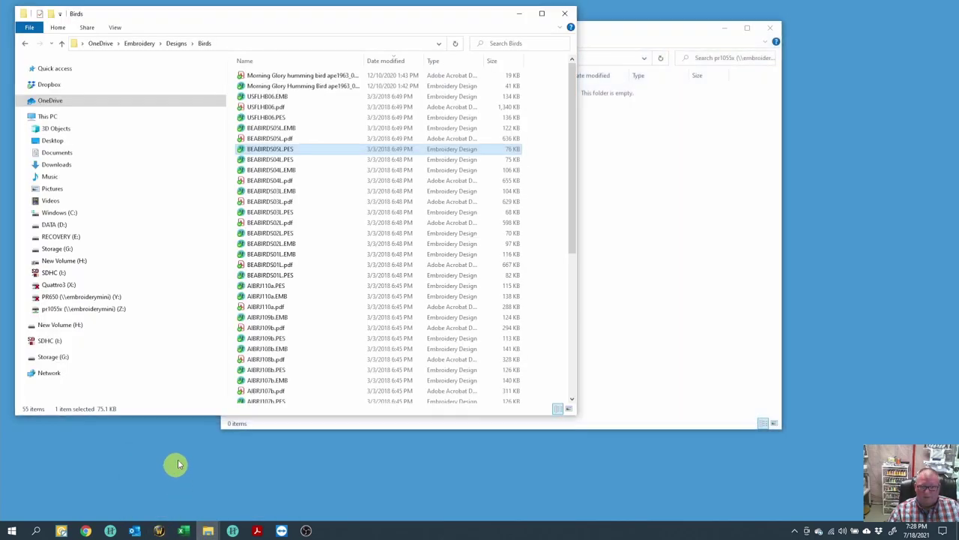
{"action": "left_click", "coordinate": [261, 150]}
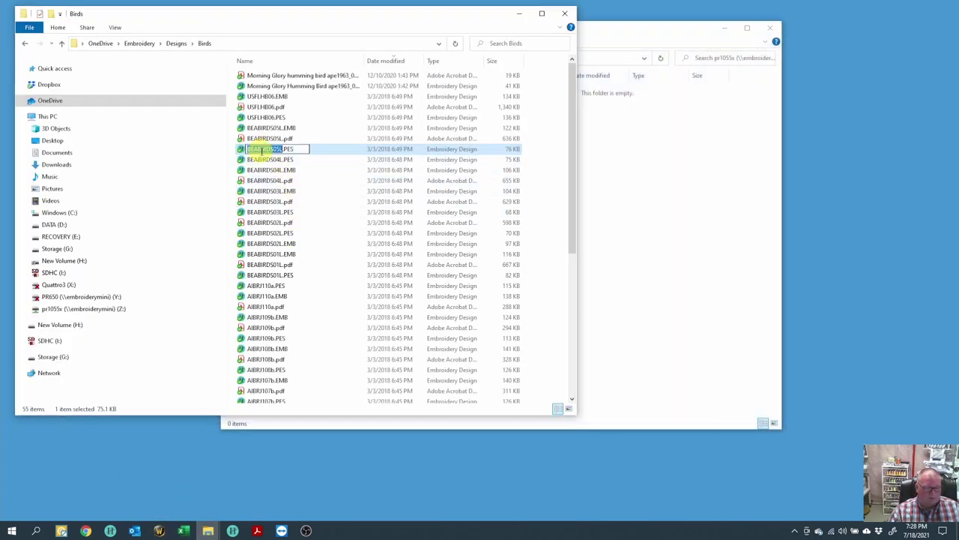
{"action": "left_click", "coordinate": [239, 150]}
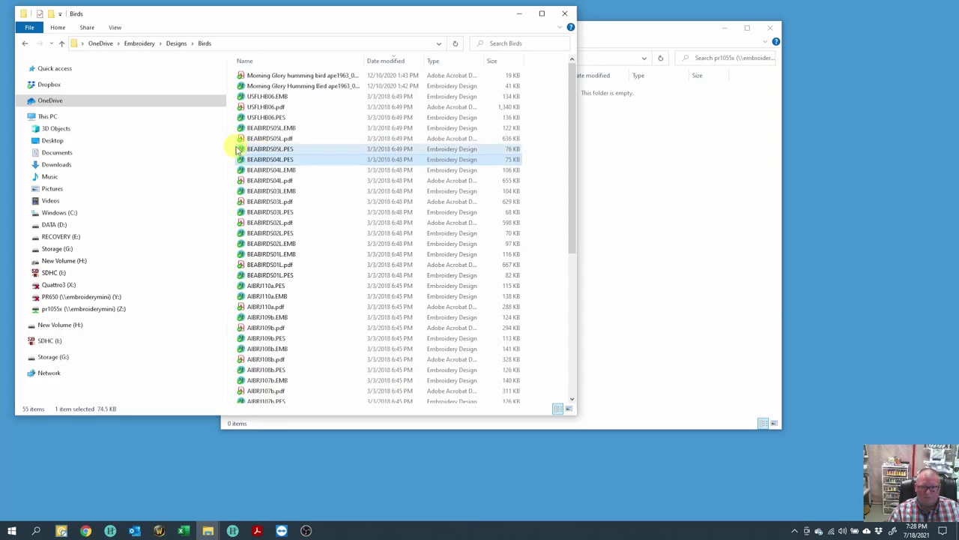
{"action": "left_click", "coordinate": [609, 163]}
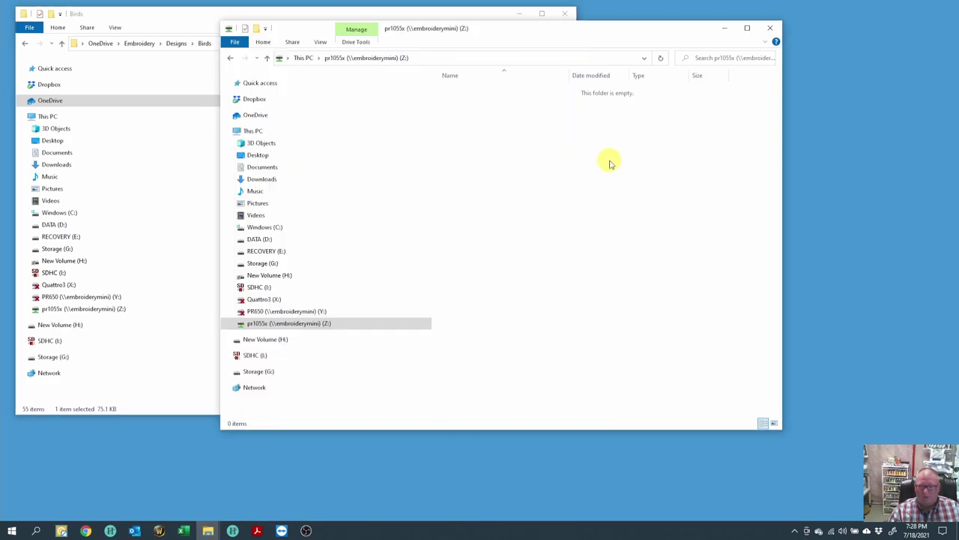
{"action": "key", "text": "ctrl+v"}
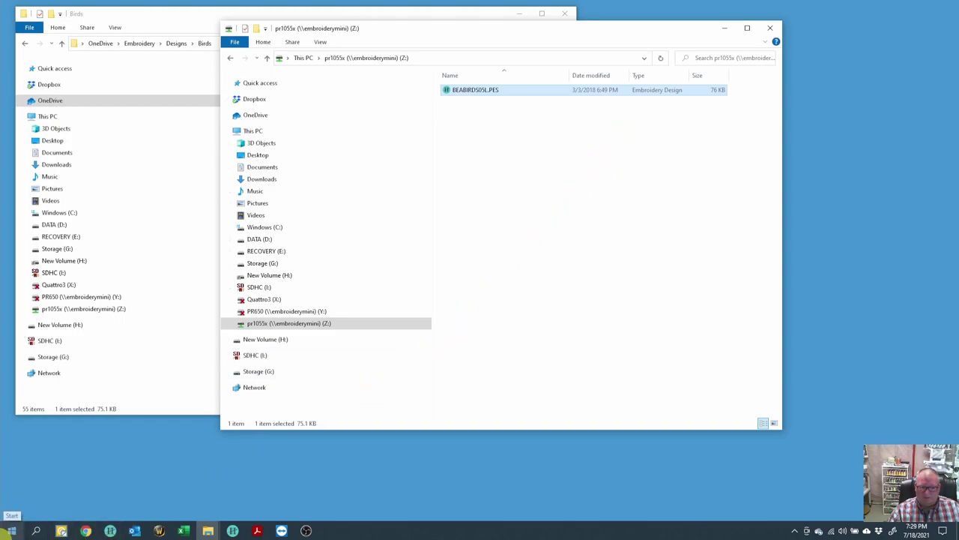
Switch to the embroidery software and set the Brother PR1055X machine folder location to the pr1055x (Z:) drive in the transfer settings.
{"action": "left_click", "coordinate": [61, 531]}
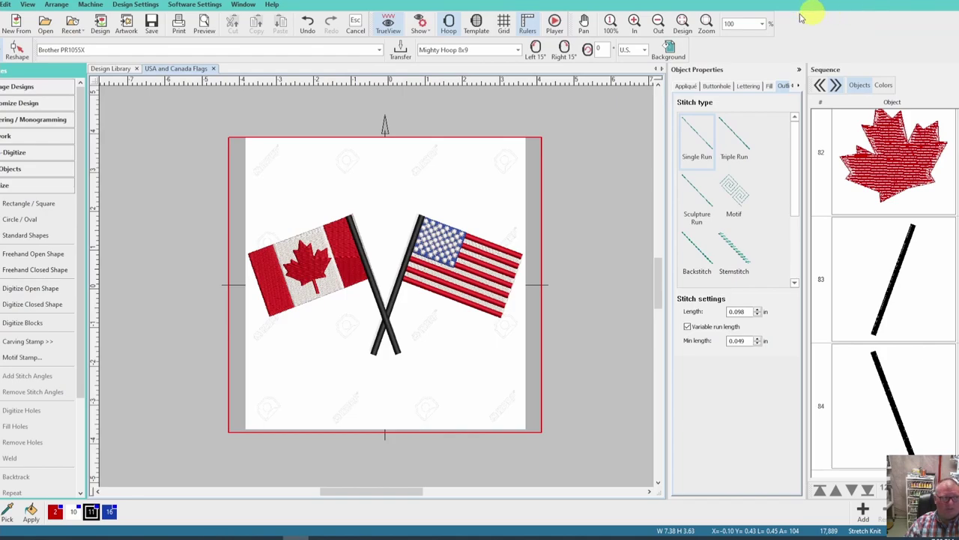
{"action": "left_click", "coordinate": [91, 6]}
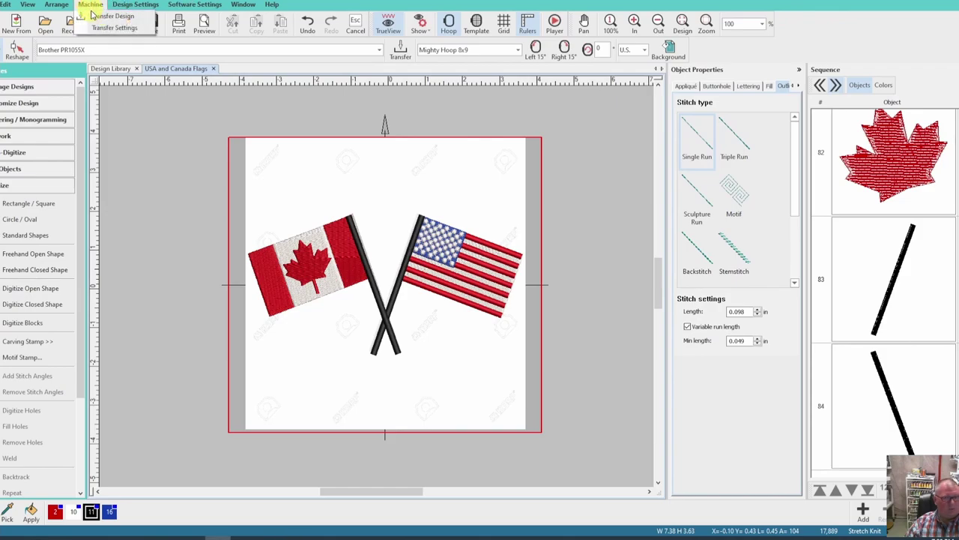
{"action": "left_click", "coordinate": [95, 33]}
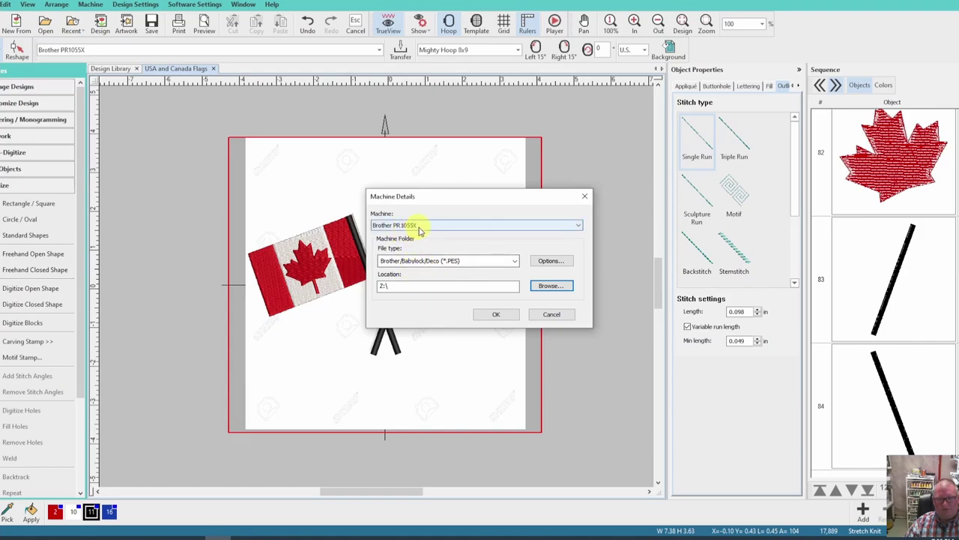
{"action": "left_click", "coordinate": [552, 286]}
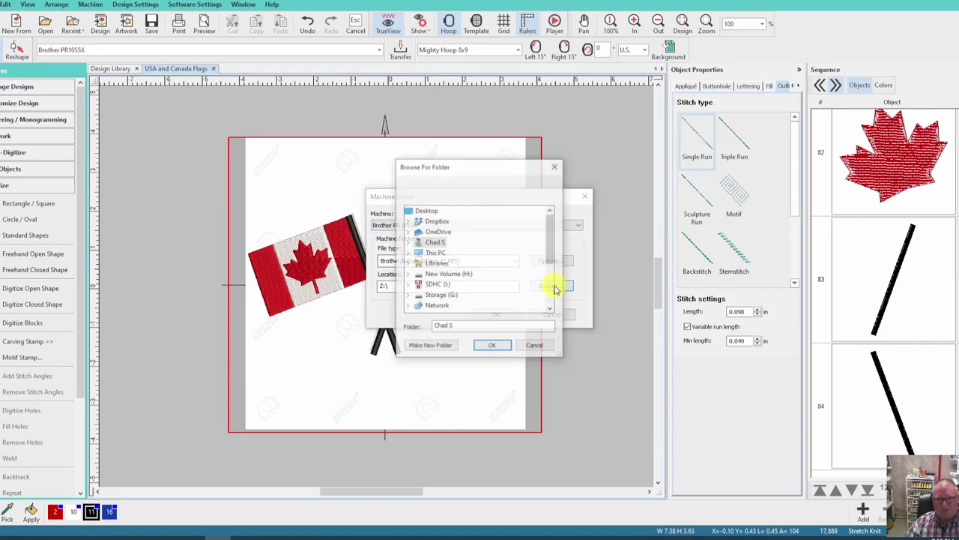
{"action": "left_click", "coordinate": [407, 253]}
{"action": "scroll", "coordinate": [443, 270], "scroll_direction": "down", "scroll_amount": 3}
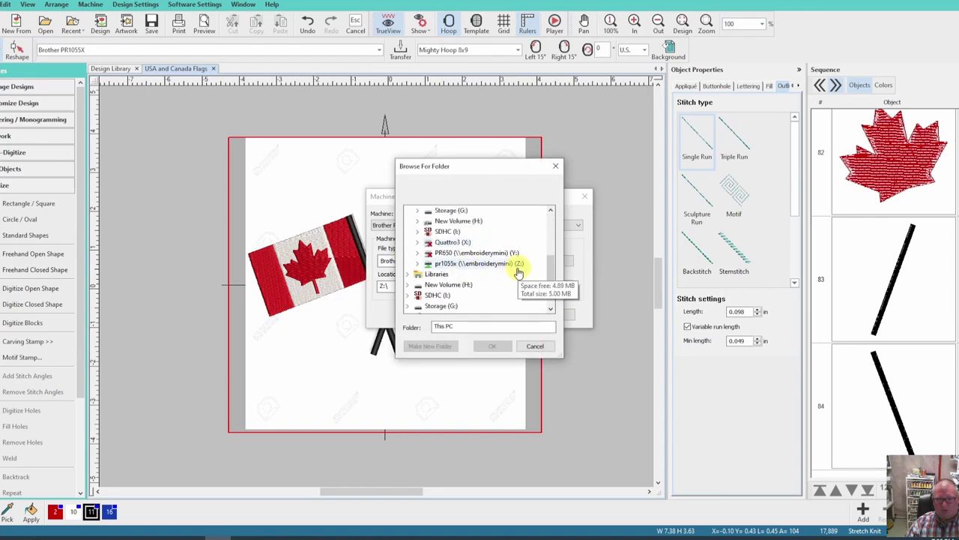
{"action": "left_click", "coordinate": [447, 265]}
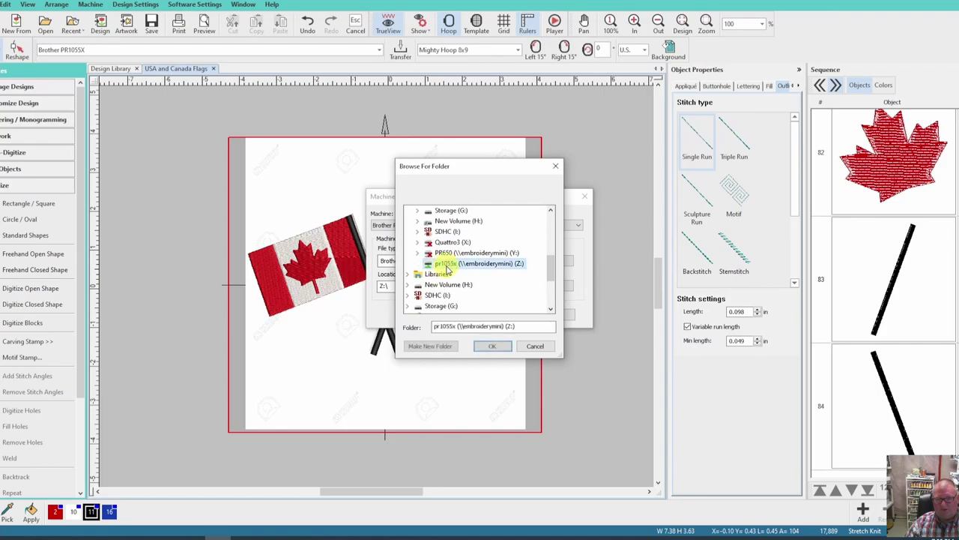
{"action": "left_click", "coordinate": [491, 347]}
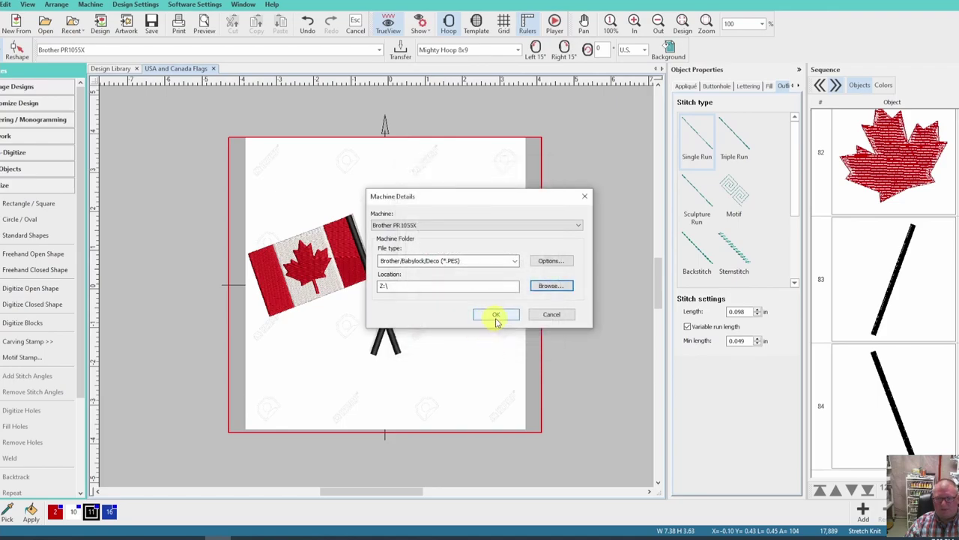
{"action": "left_click", "coordinate": [497, 316]}
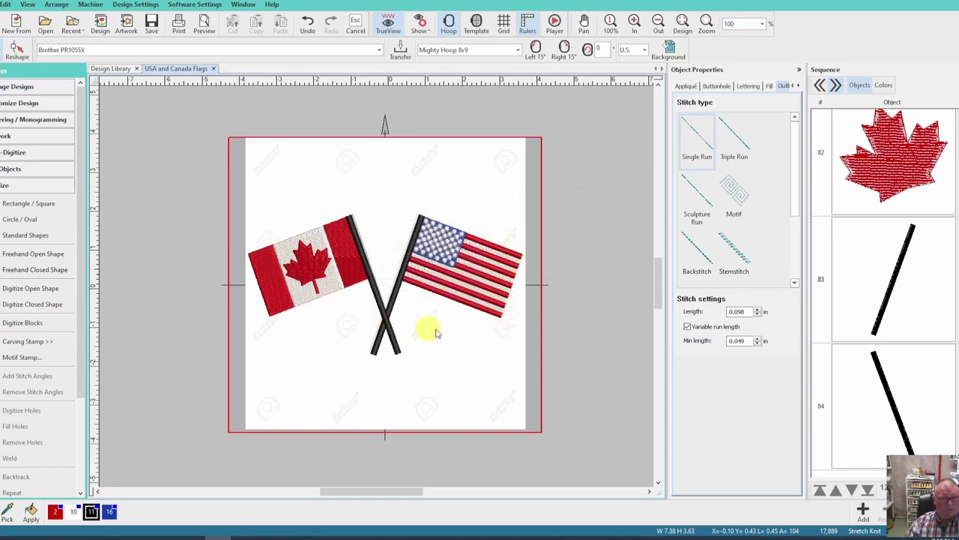
Transfer the USA and Canada Flags design to the Brother PR1055X and select its PES file on the pr1055x (Z:) drive.
{"action": "left_click", "coordinate": [402, 58]}
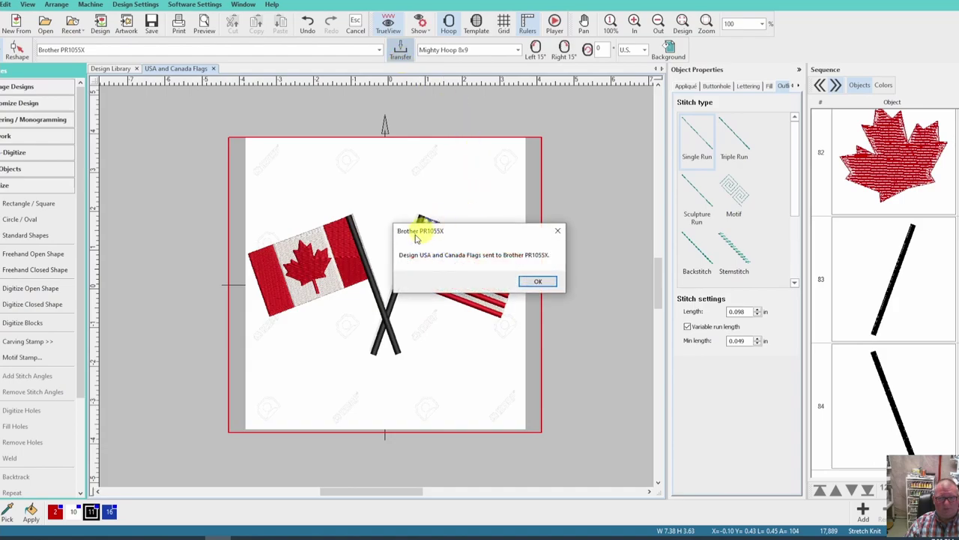
{"action": "left_click", "coordinate": [534, 284]}
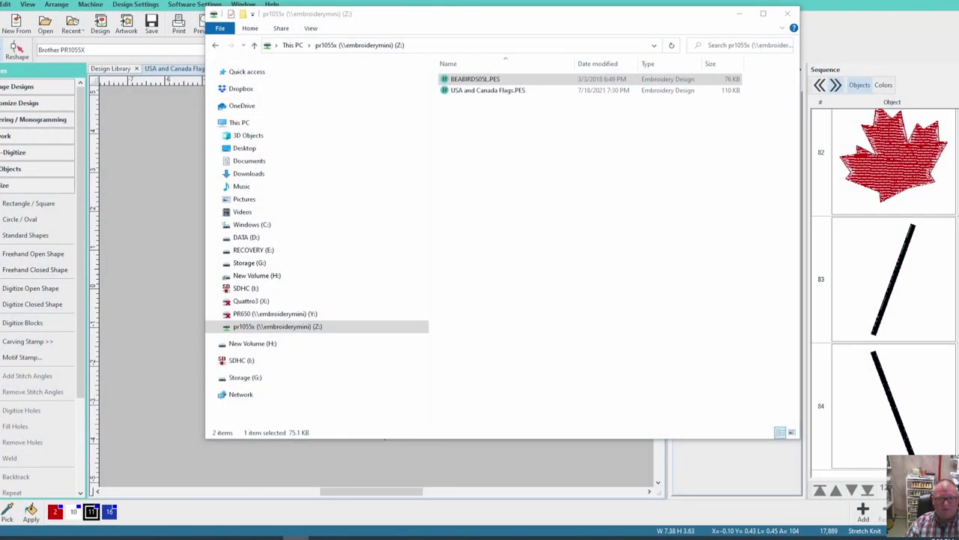
{"action": "left_click", "coordinate": [454, 91]}
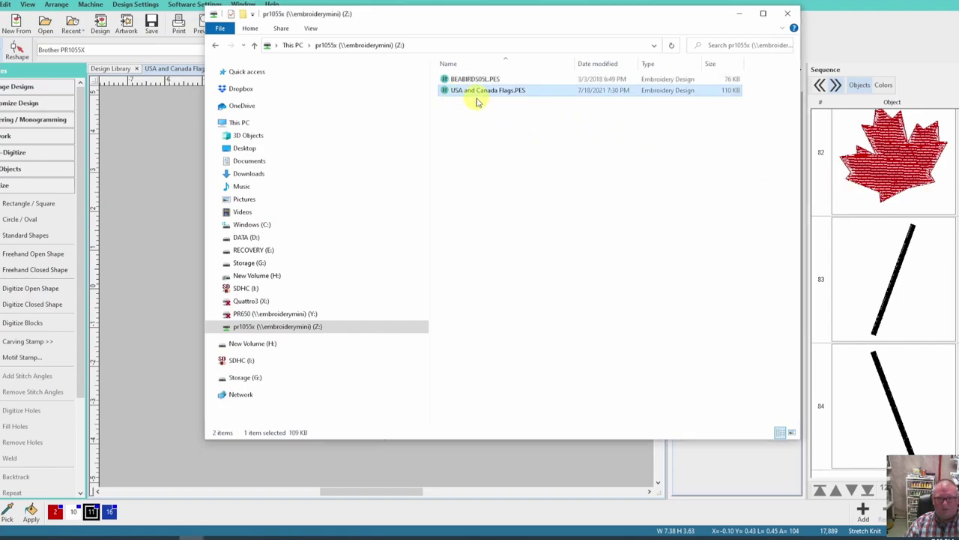